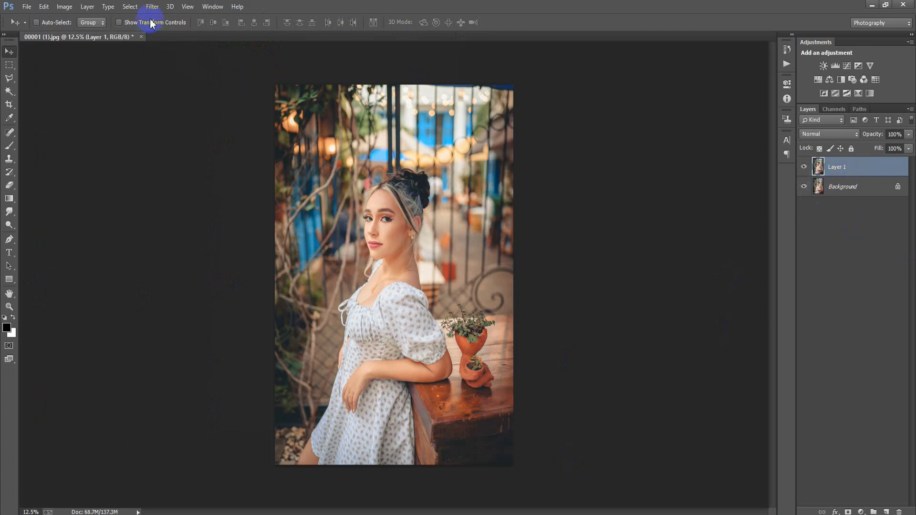
Step: Open the Camera Raw filter and set Temperature +14, Tint +8, Exposure +0.10 and Contrast +7
left_click(152, 6)
left_click(194, 80)
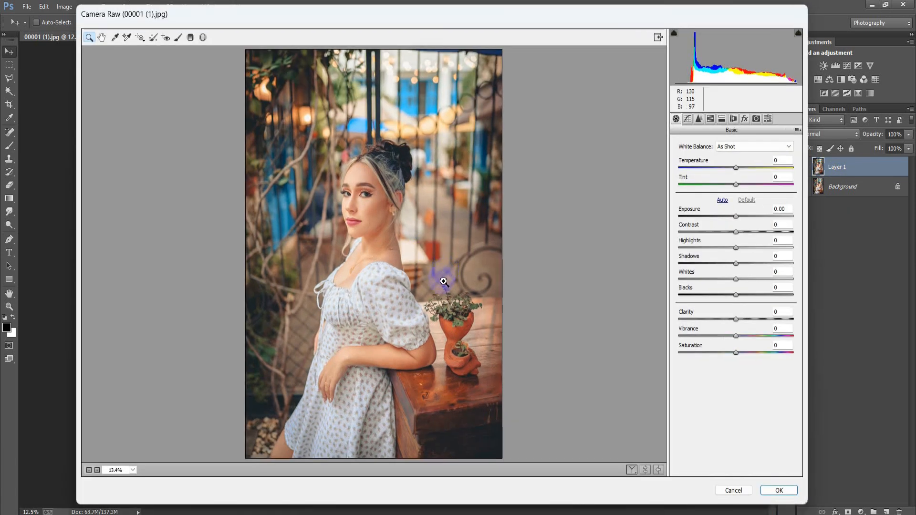
left_click(737, 167)
left_click_drag(736, 167, 745, 167)
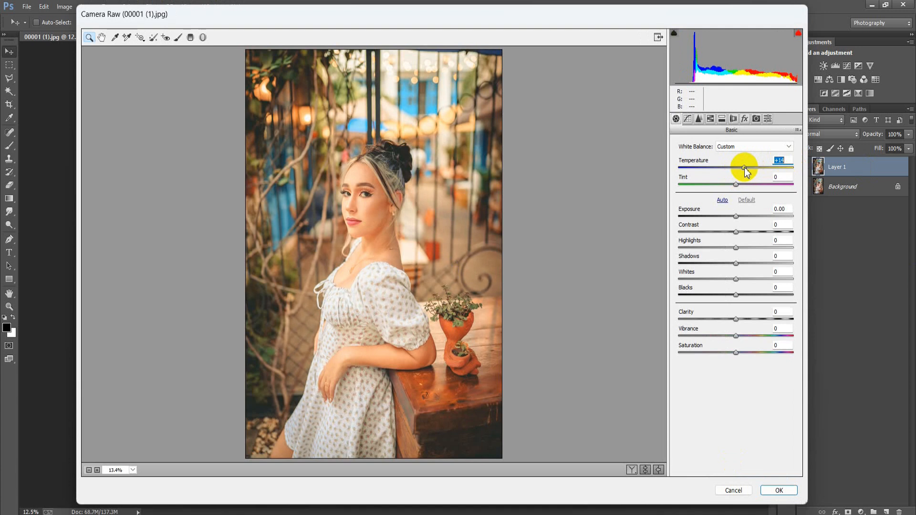
left_click_drag(736, 184, 737, 215)
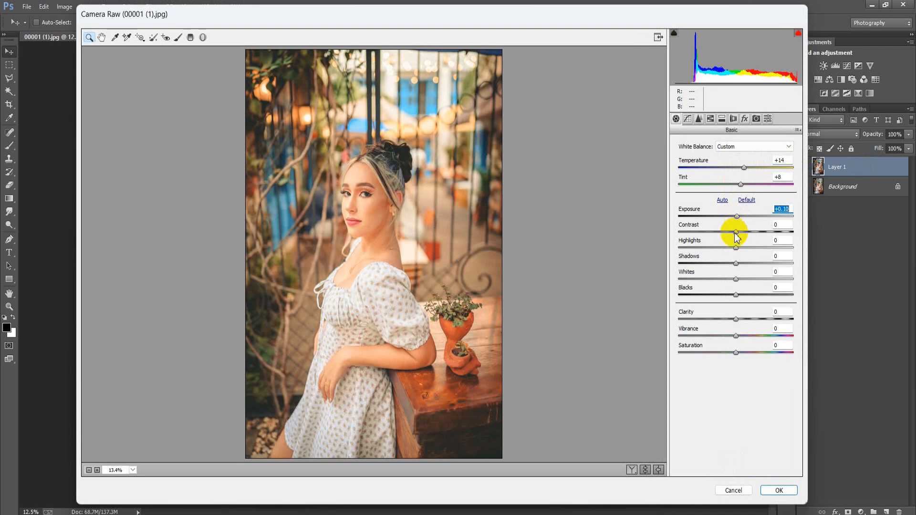
left_click_drag(736, 233, 739, 232)
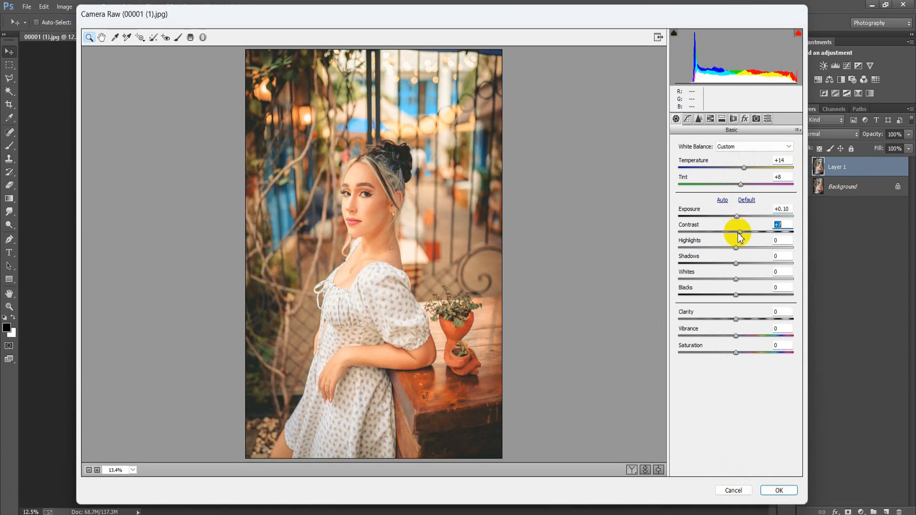
Step: Set Highlights to -27, Shadows to +29, Whites to +7 and Blacks to -16 in the Basic panel
left_click_drag(735, 249, 721, 249)
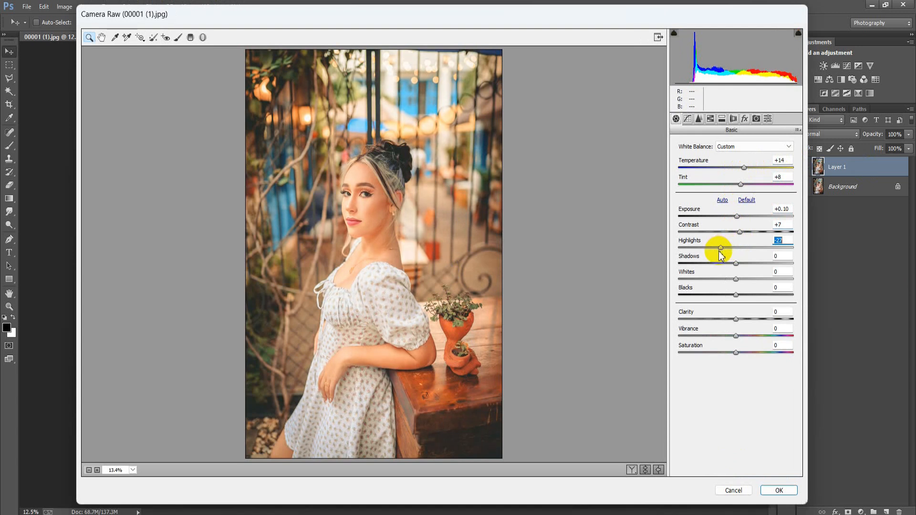
left_click_drag(735, 263, 755, 274)
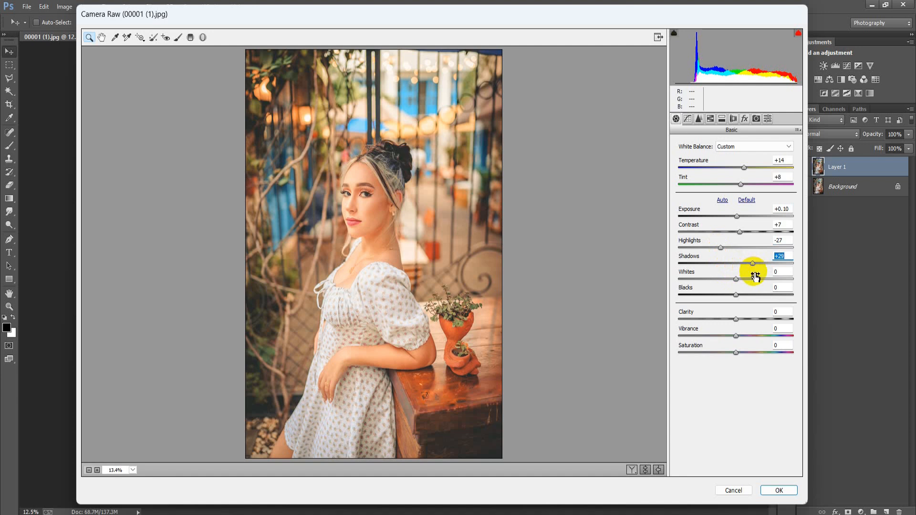
left_click_drag(736, 279, 740, 284)
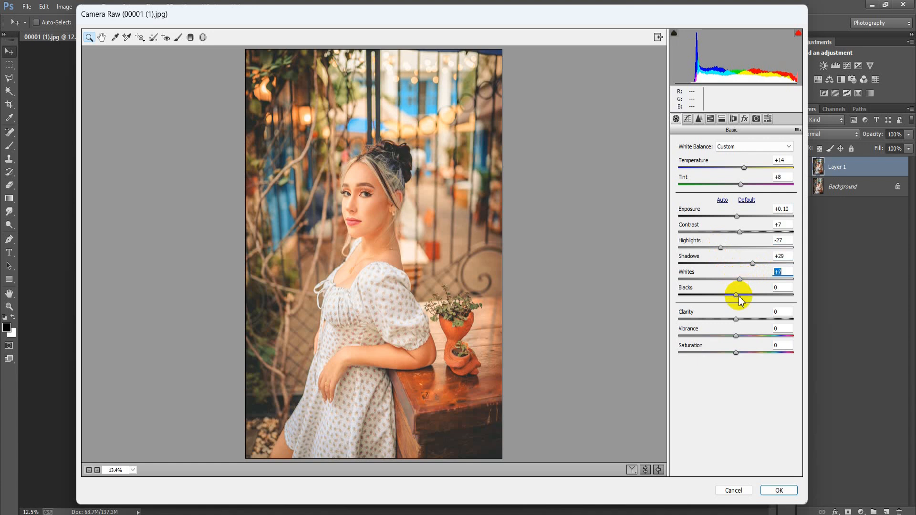
mouse_move(736, 296)
left_mouse_down()
mouse_move(724, 297)
mouse_move(728, 305)
left_mouse_up()
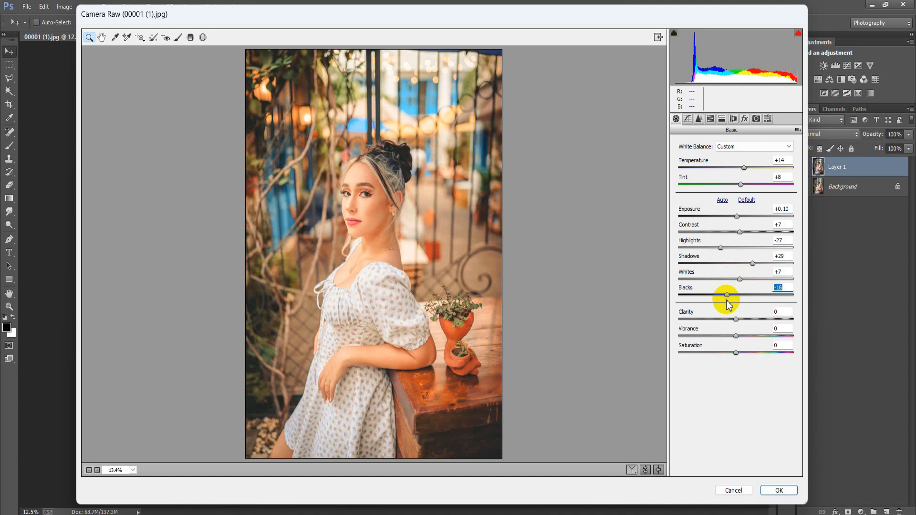
Step: Set Clarity to +16, Vibrance to +14 and Saturation to +3
left_click_drag(735, 319, 746, 325)
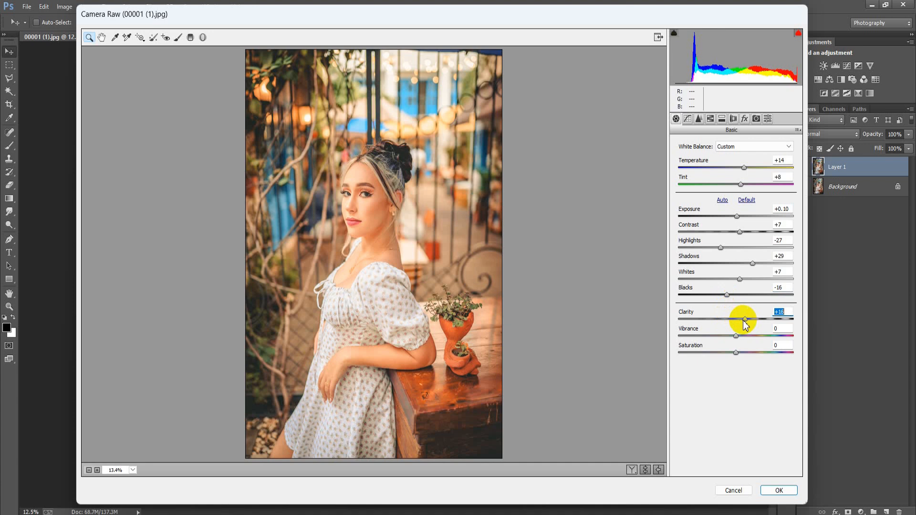
left_click(736, 335)
left_click_drag(736, 337, 743, 337)
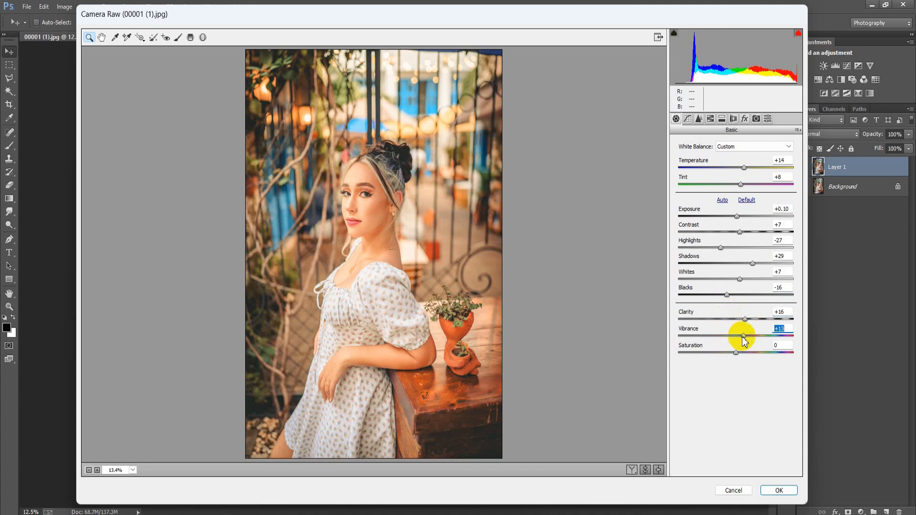
left_click(737, 352)
left_click_drag(737, 353, 739, 353)
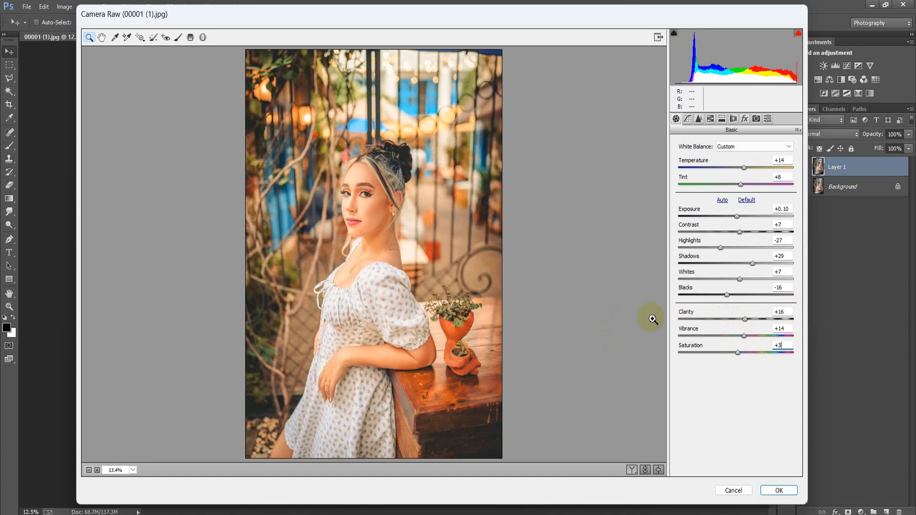
Step: In the point tone curve, move the black point to input 21 and lower the white point's output to 235
left_click(687, 119)
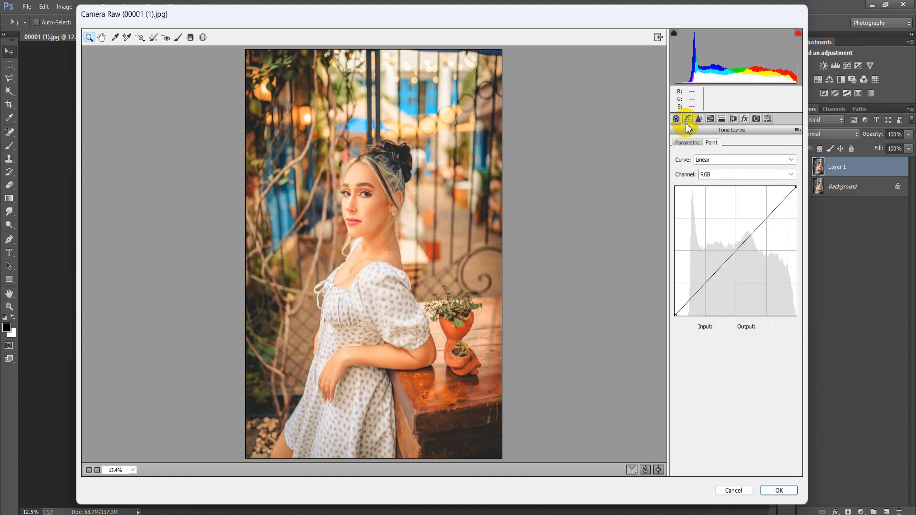
left_click(675, 315)
left_click_drag(677, 313, 687, 323)
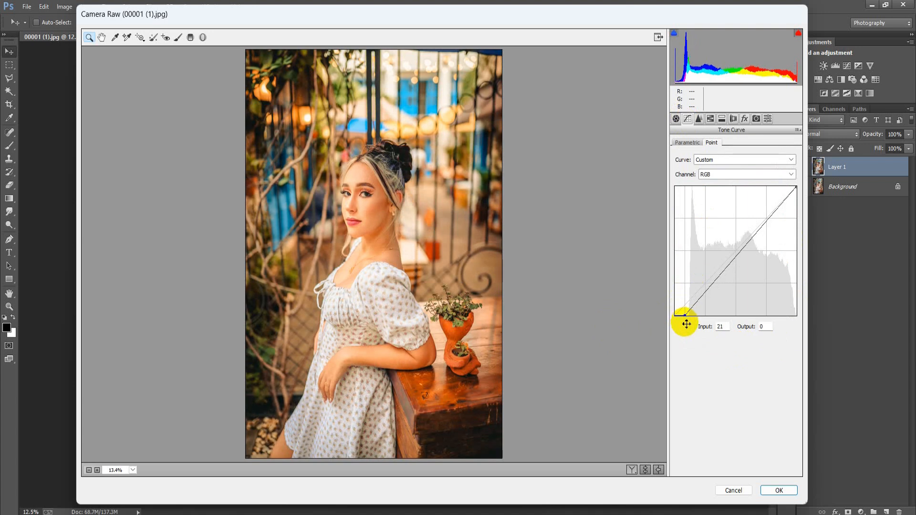
left_click_drag(796, 188, 806, 198)
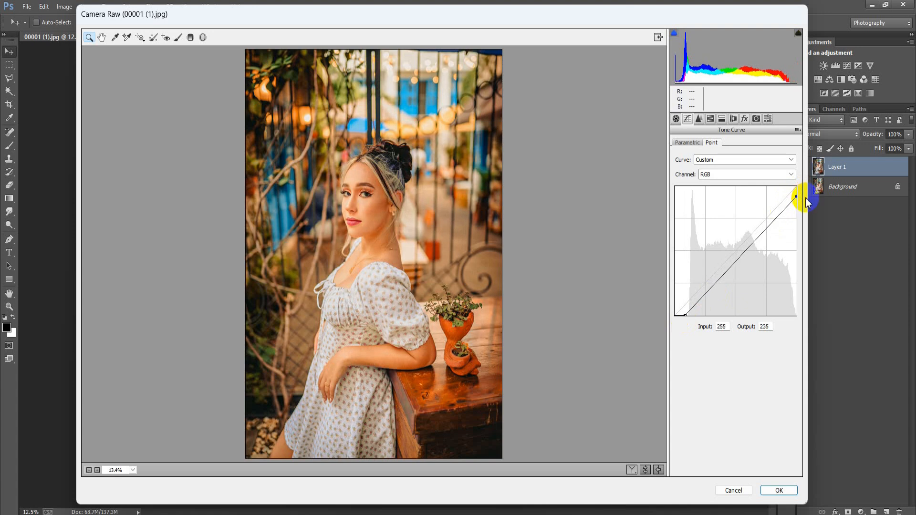
Step: In the Detail panel, set sharpening Amount to 4, Radius to 1.3 and Masking to 30
left_click(699, 118)
left_click_drag(683, 160, 682, 163)
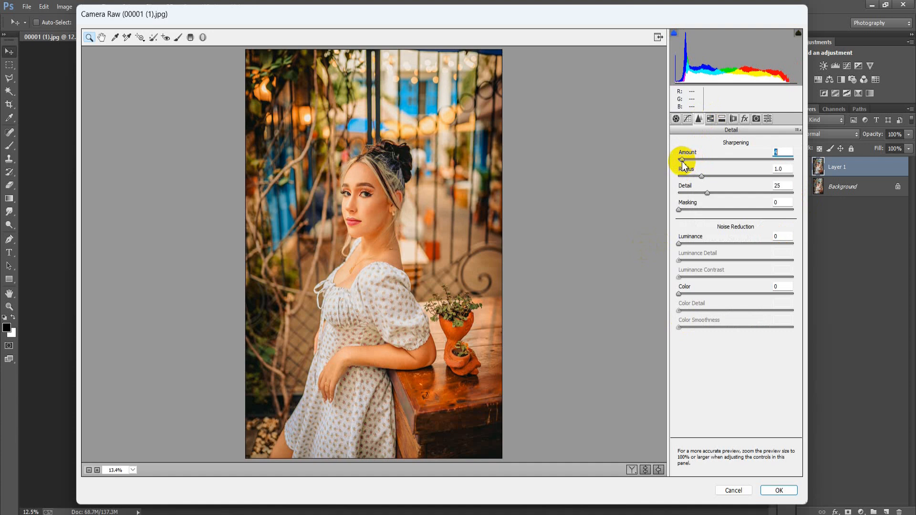
left_click_drag(700, 177, 714, 182)
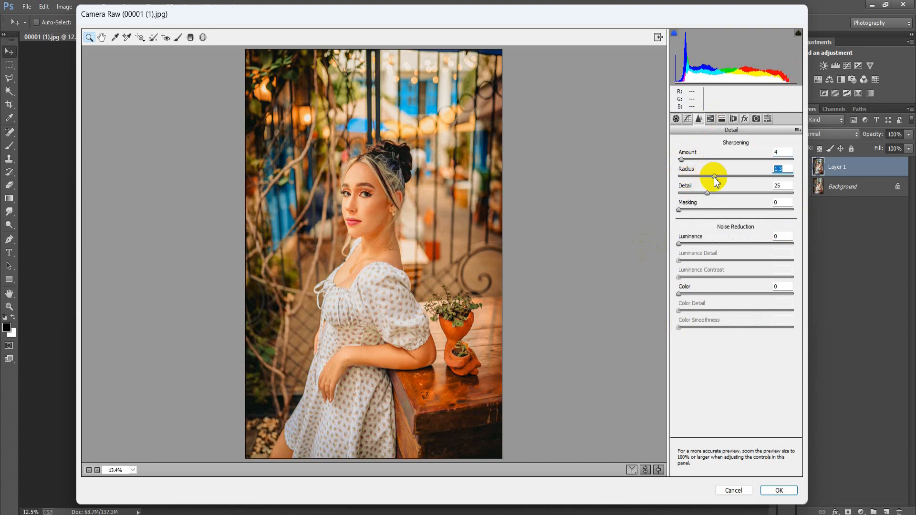
left_click_drag(682, 210, 713, 212)
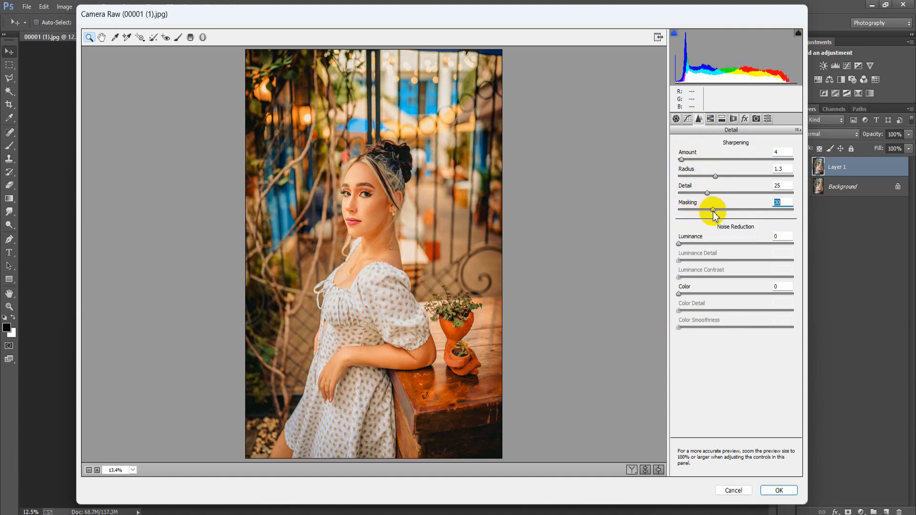
Step: Set noise reduction Luminance to 54, Luminance Detail to 62, Color to 52 and Color Smoothness to 58
left_click_drag(678, 244, 750, 263)
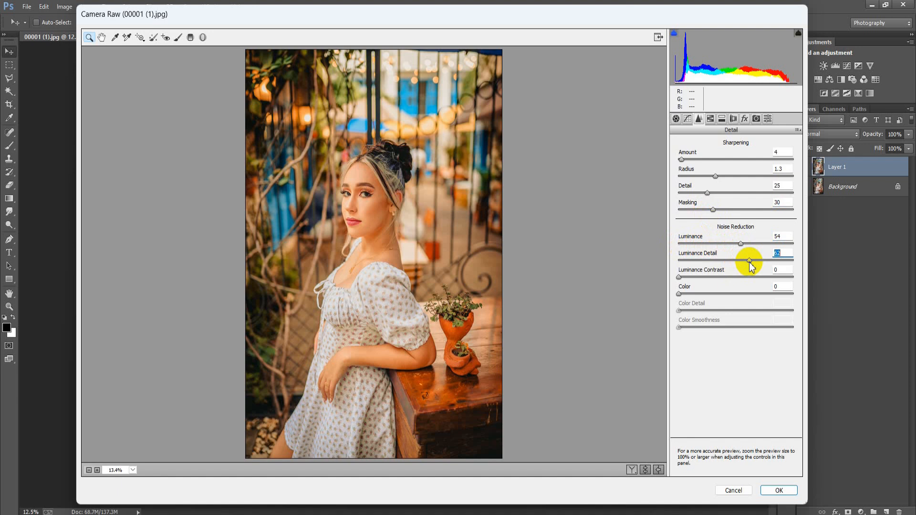
left_click_drag(679, 293, 691, 294)
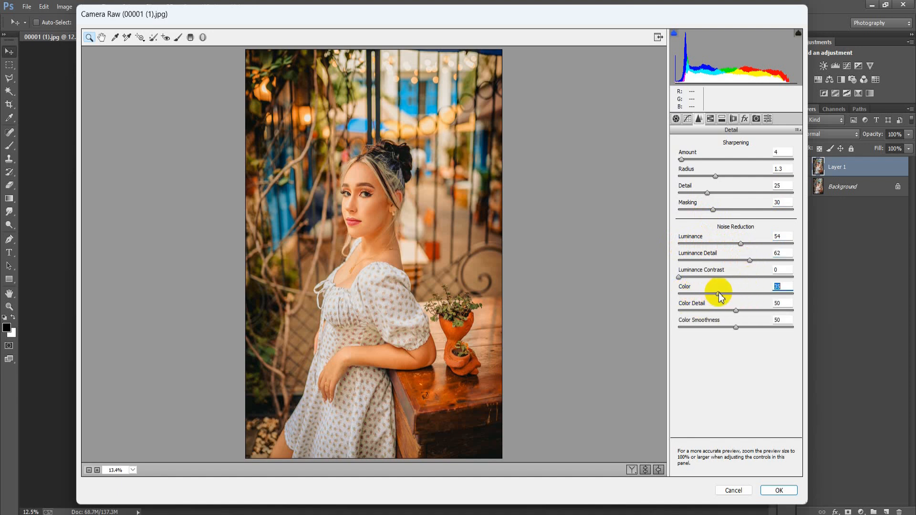
left_click_drag(729, 293, 737, 293)
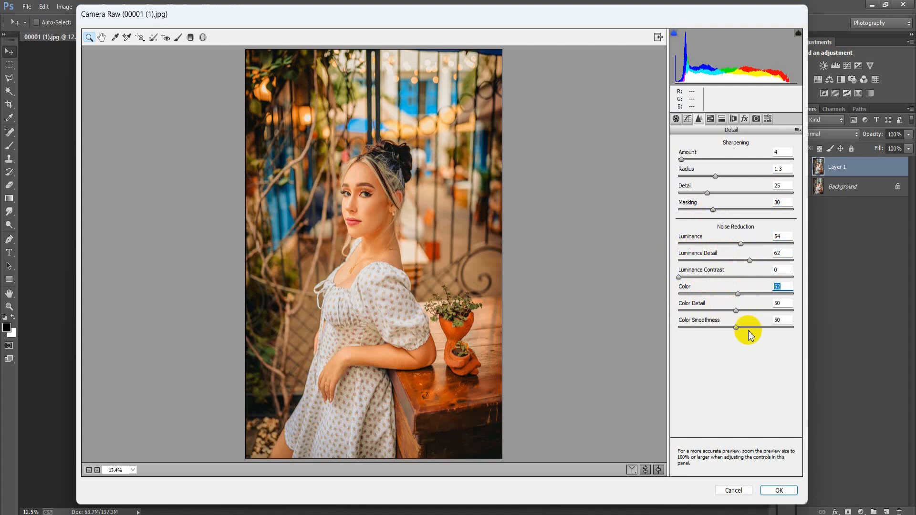
left_click_drag(737, 327, 746, 327)
left_click(785, 319)
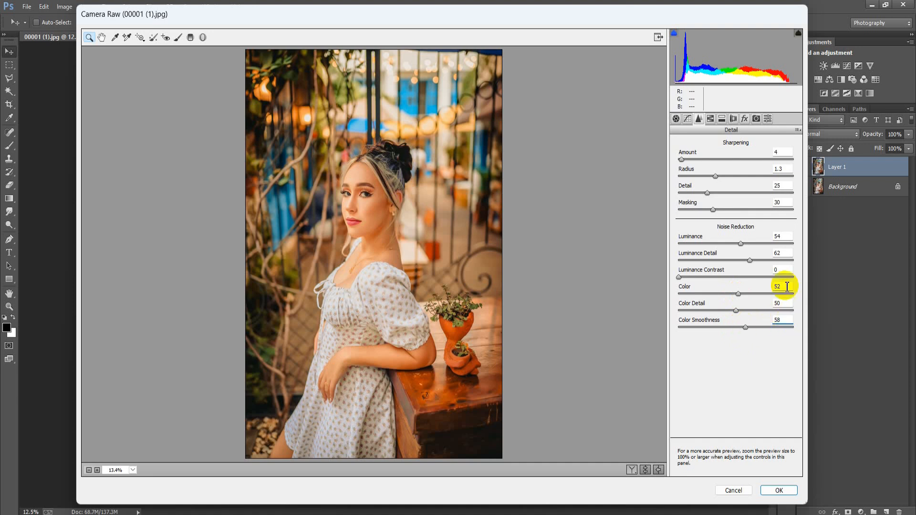
Step: In HSL Hue, set Reds +14, Oranges -16, Yellows -61, Greens +100 and Aquas -41
left_click(710, 119)
left_click(685, 159)
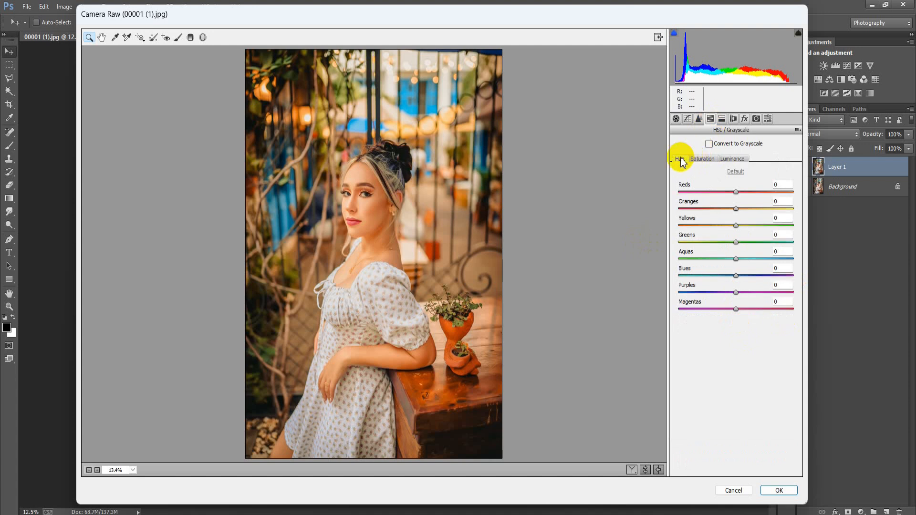
left_click_drag(729, 193, 744, 195)
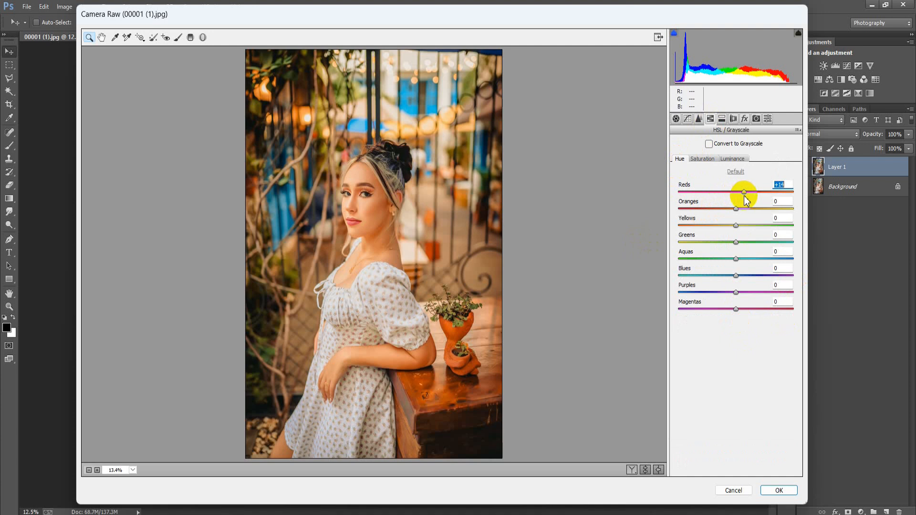
left_click_drag(735, 209, 730, 211)
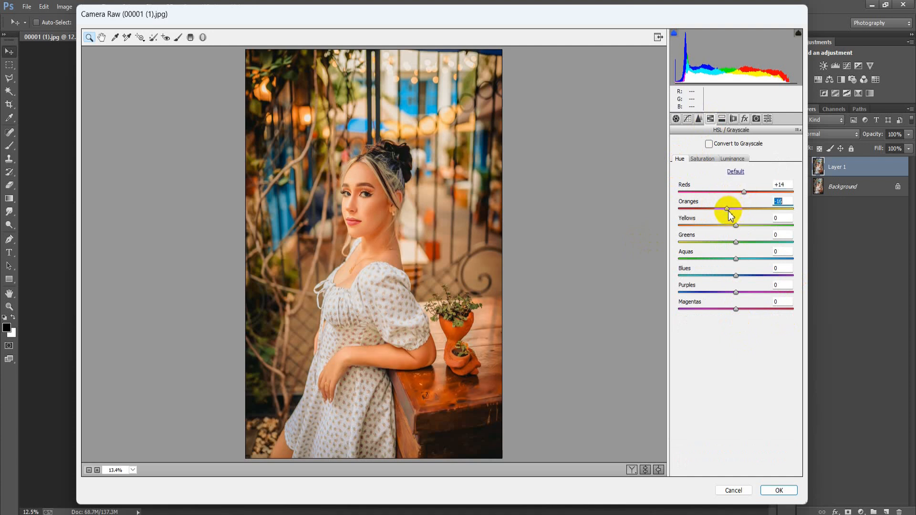
left_click_drag(736, 226, 705, 233)
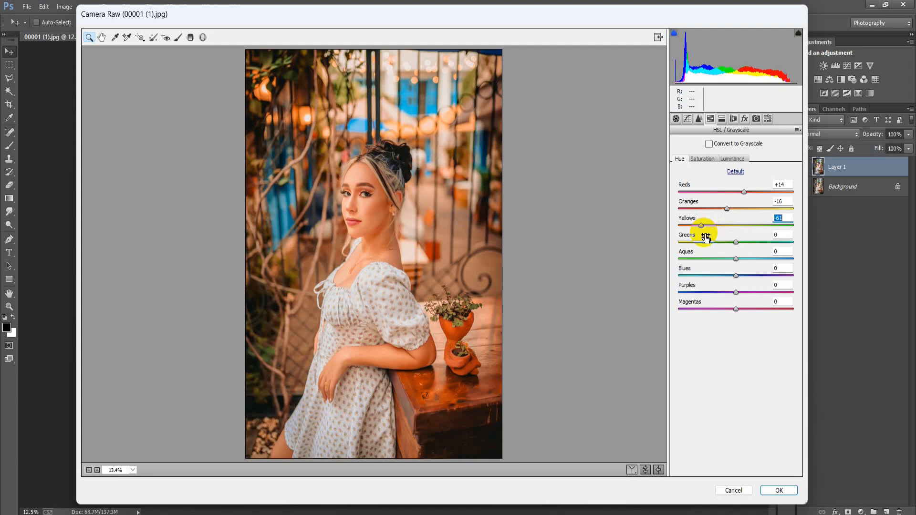
left_click_drag(736, 242, 800, 248)
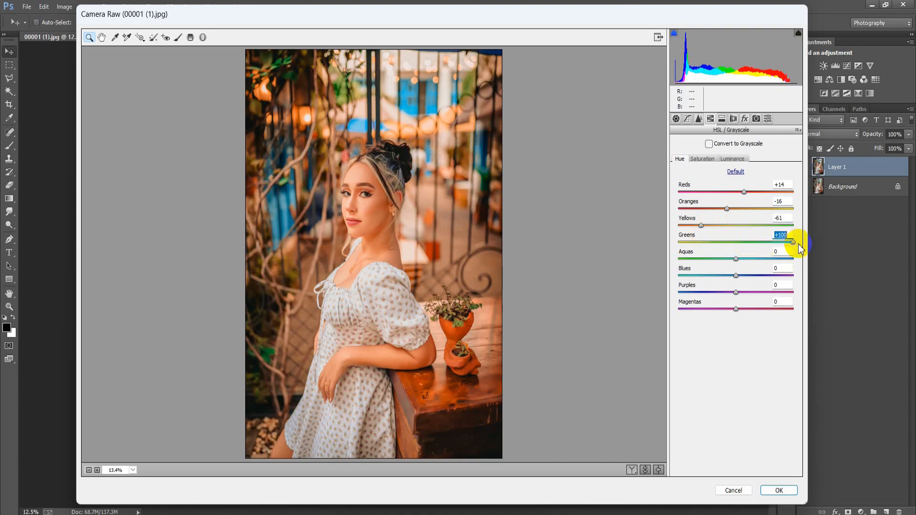
left_click_drag(736, 258, 711, 262)
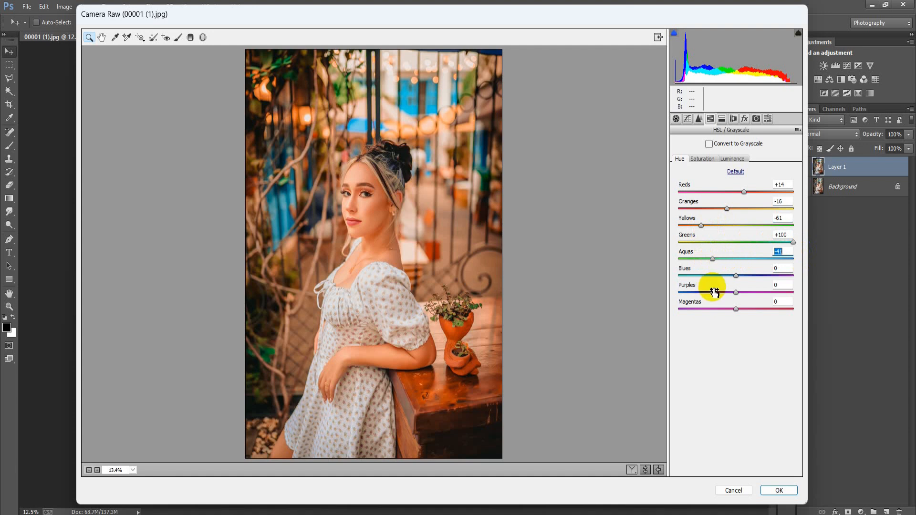
Step: Set the Blues hue to +30, Purples to +42 and Magentas to +50
left_click(736, 276)
left_click_drag(736, 277, 753, 277)
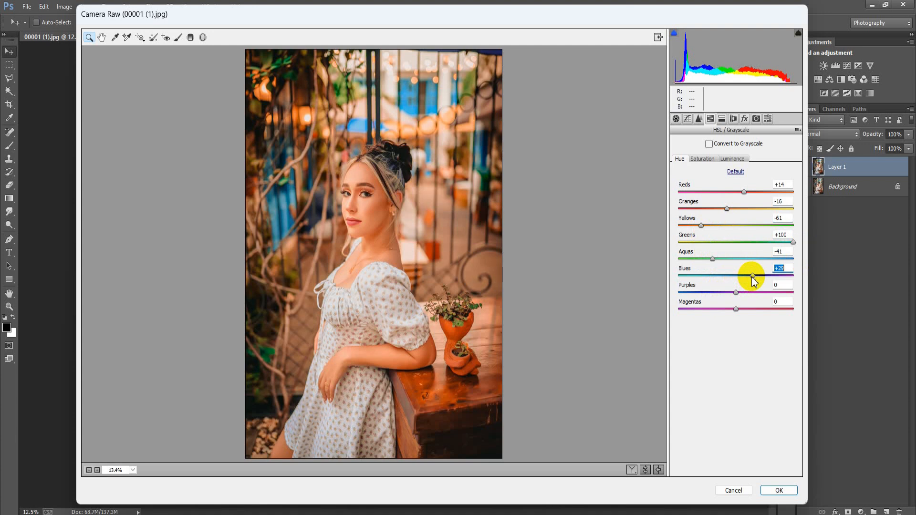
left_click_drag(736, 292, 759, 294)
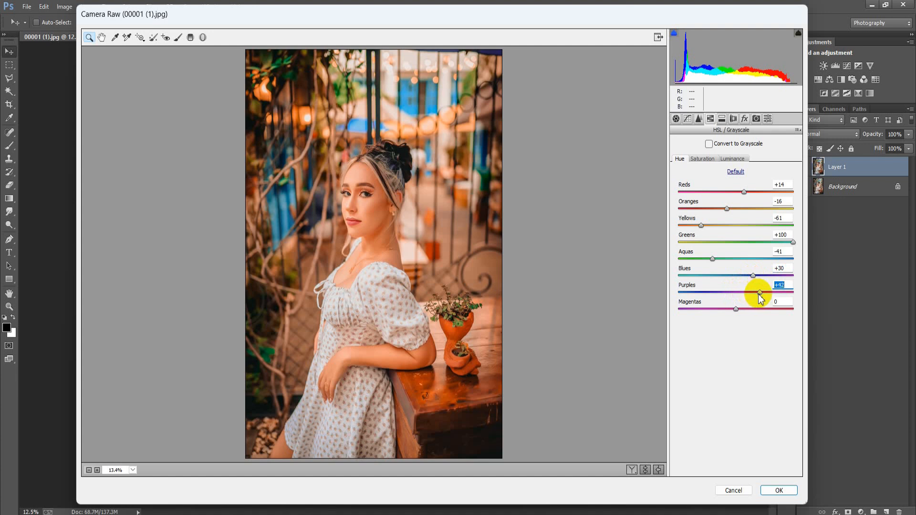
left_click_drag(736, 309, 765, 313)
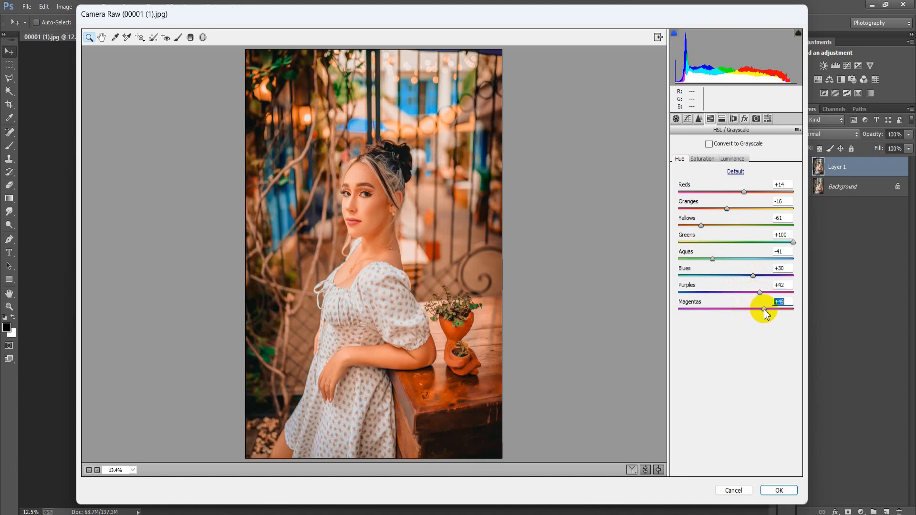
left_click(787, 302)
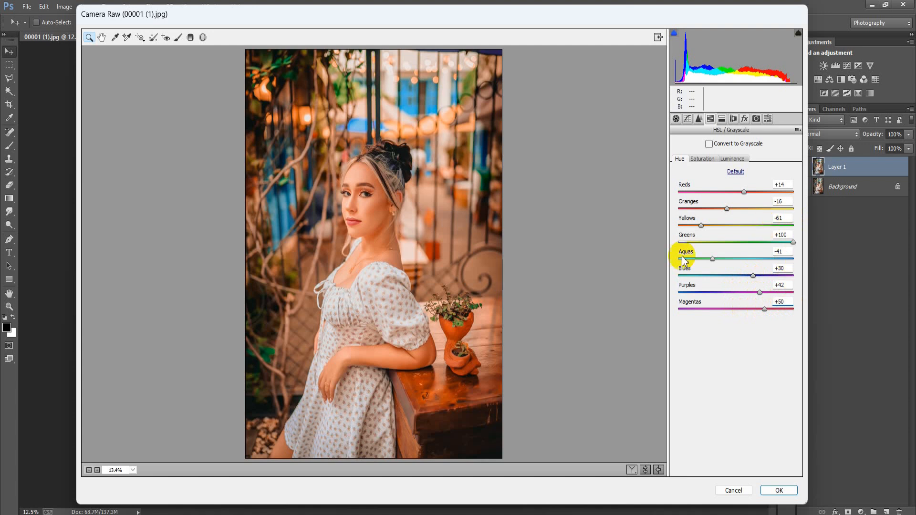
Step: In HSL Saturation, set Reds +8, Oranges -29, Yellows -61, Greens -84 and Aquas -100
left_click(704, 159)
left_click_drag(736, 192, 743, 200)
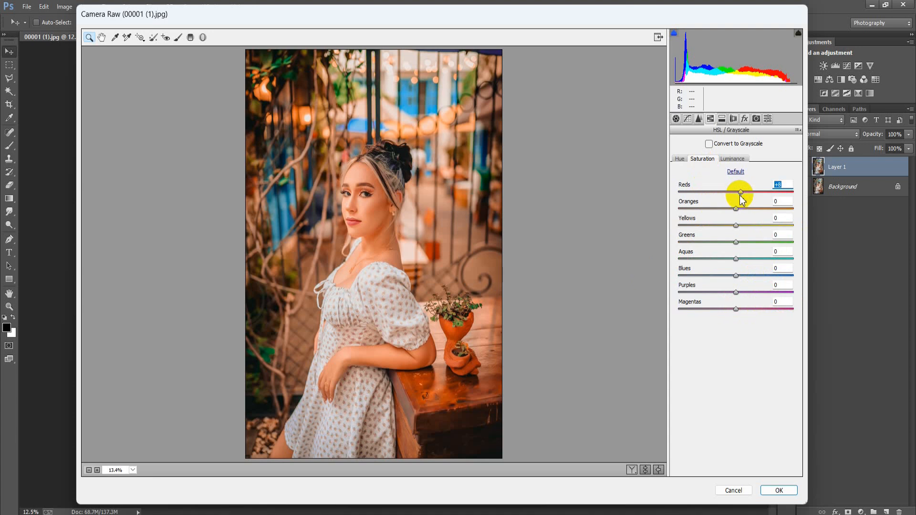
left_click_drag(735, 209, 721, 214)
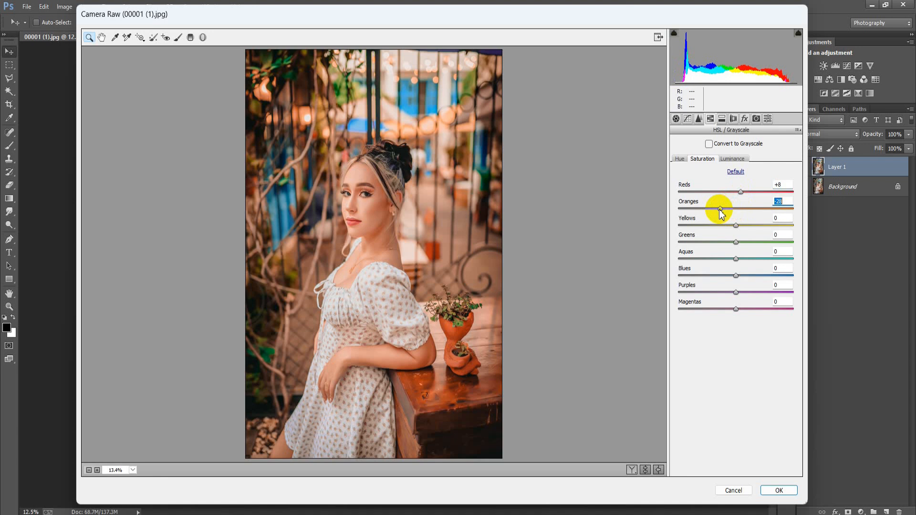
left_click_drag(722, 215, 721, 217)
left_click_drag(736, 225, 705, 236)
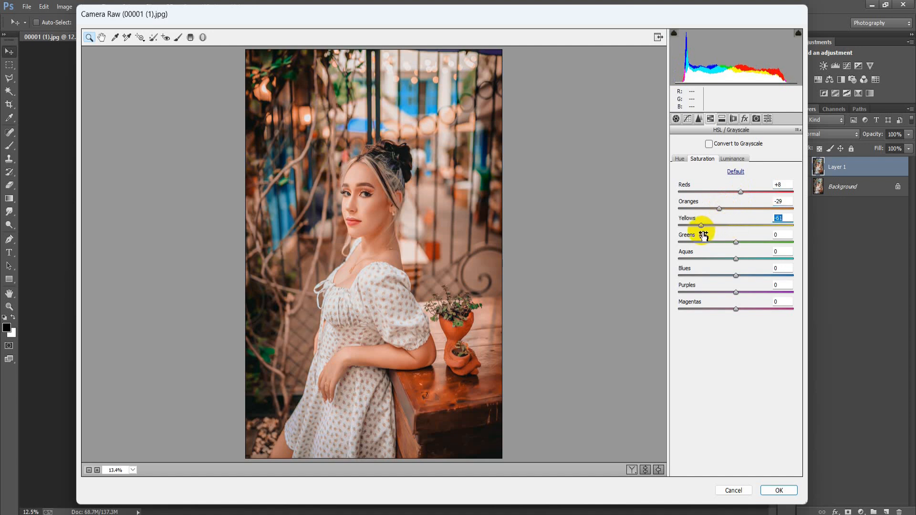
left_click_drag(736, 242, 673, 268)
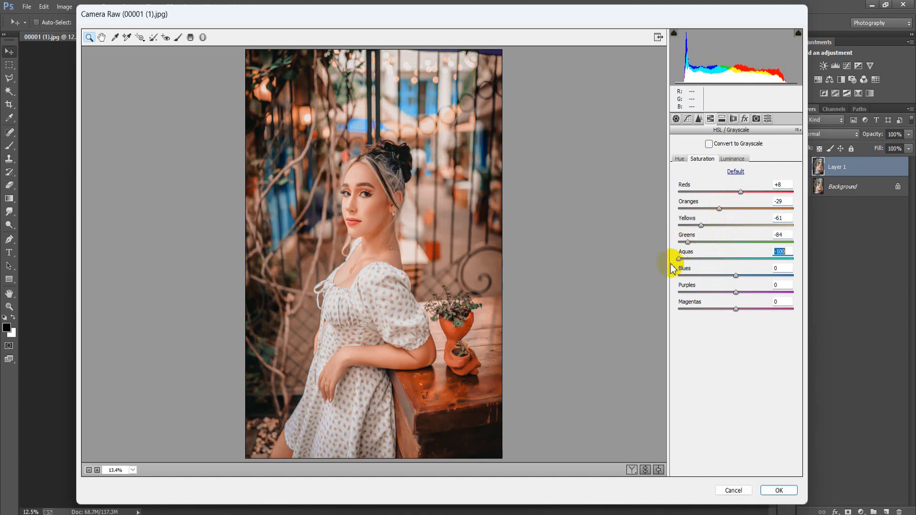
Step: Set the Blues saturation to +6 and Purples to -100, and adjust the Magentas saturation
left_click_drag(735, 276, 658, 297)
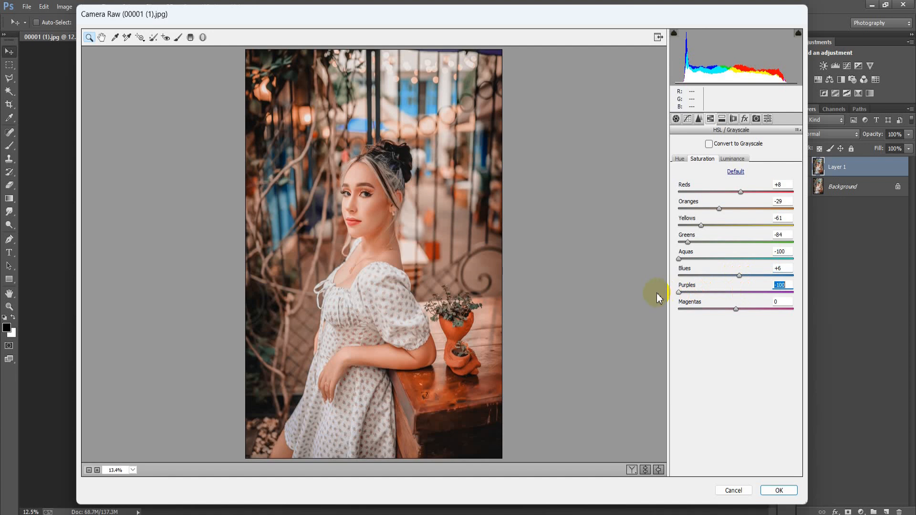
left_click_drag(736, 310, 742, 309)
left_click(789, 301)
Step: In HSL Luminance, set Reds to +19, Oranges to +34 and Yellows to +24
left_click(732, 159)
left_click_drag(736, 192, 746, 195)
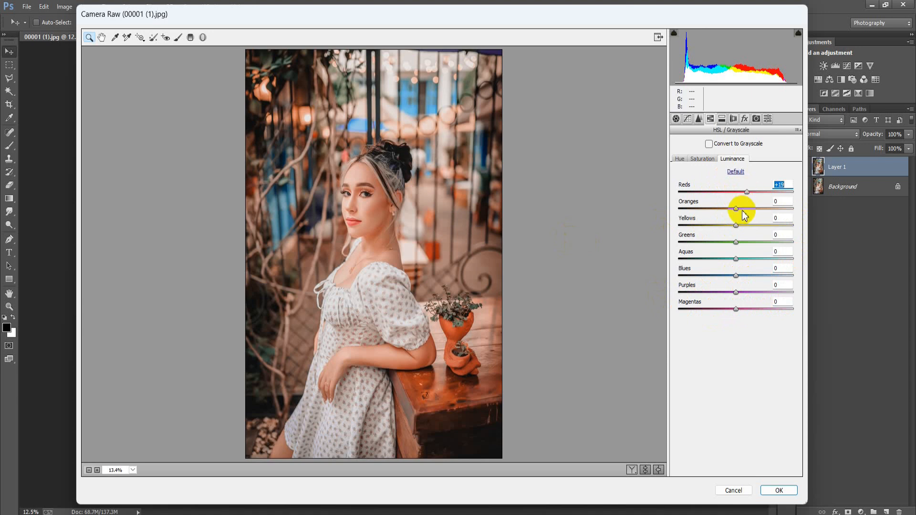
left_click_drag(738, 213, 755, 214)
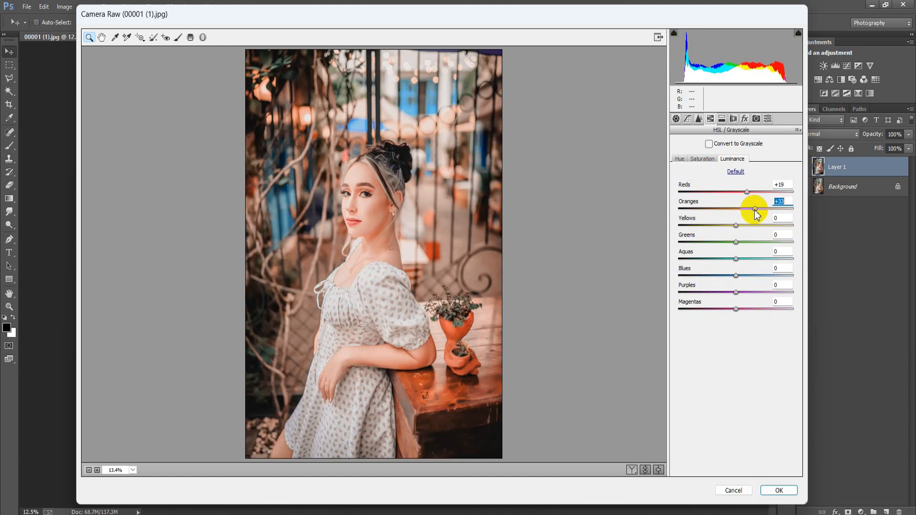
left_click(735, 226)
left_click_drag(735, 226, 751, 231)
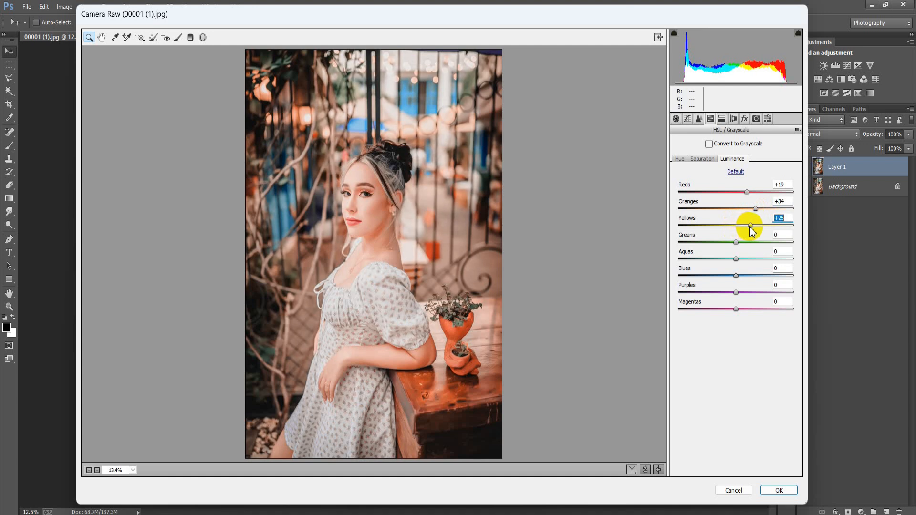
Step: Set the luminance of Greens to -41, Aquas to +20, Blues to -21 and Magentas to +16
left_click_drag(736, 242, 715, 251)
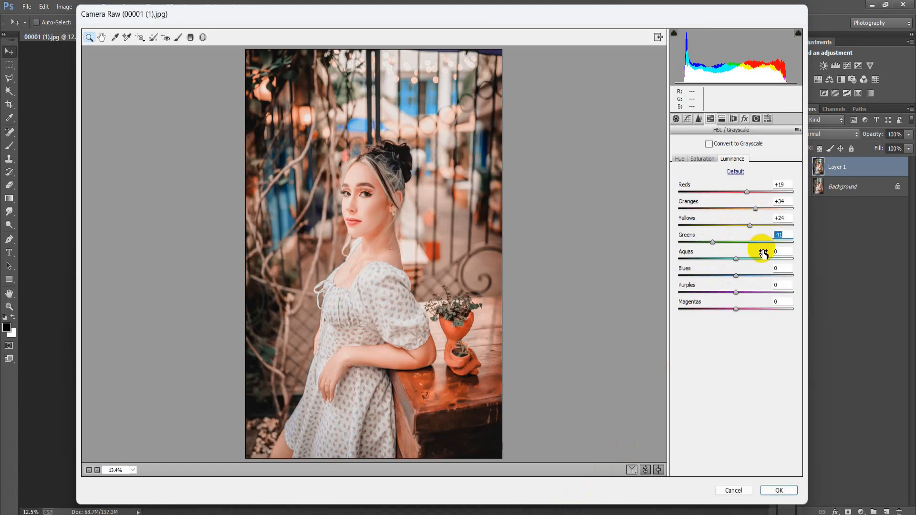
left_click_drag(736, 259, 726, 286)
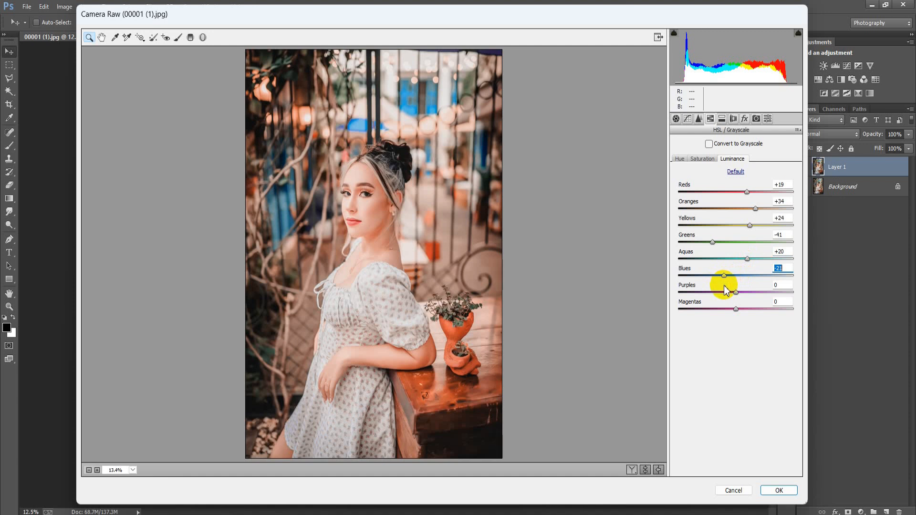
left_click_drag(733, 310, 746, 318)
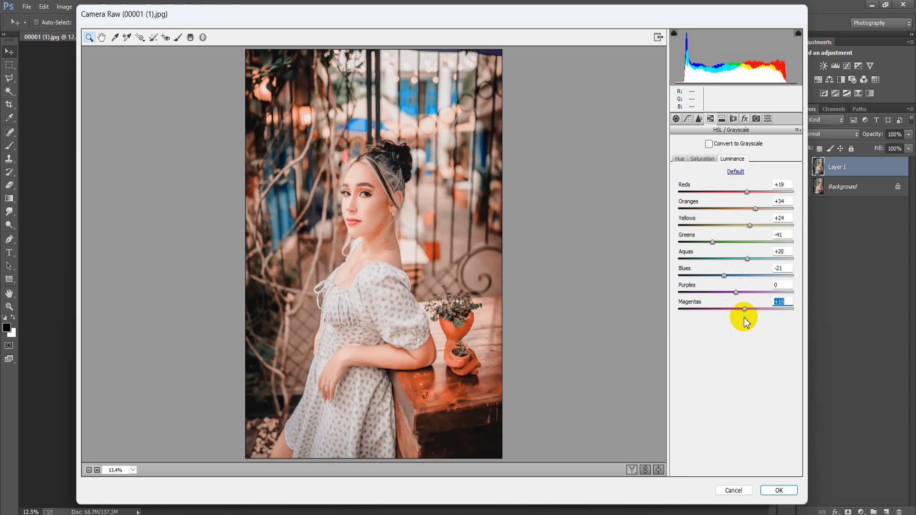
left_click(783, 303)
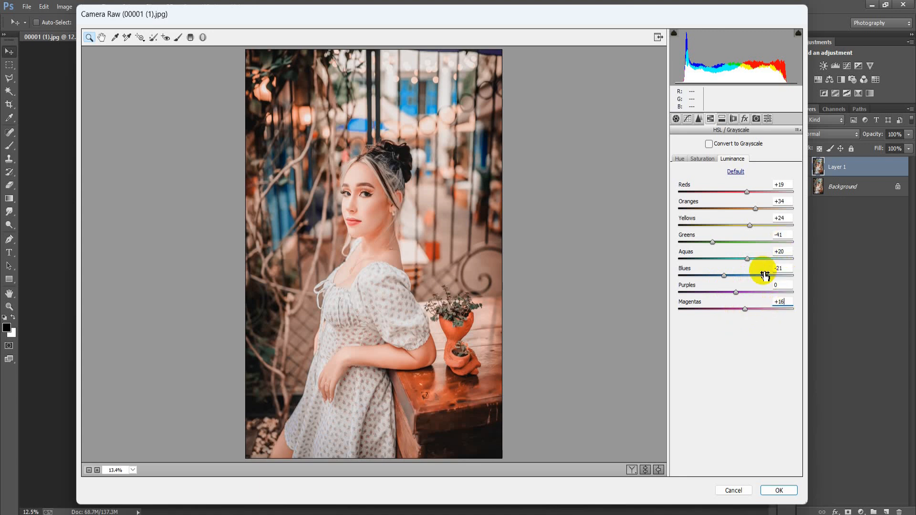
Step: In Split Toning, set Balance to +64, Shadows Hue to 54 and Shadows Saturation to 23
left_click(722, 119)
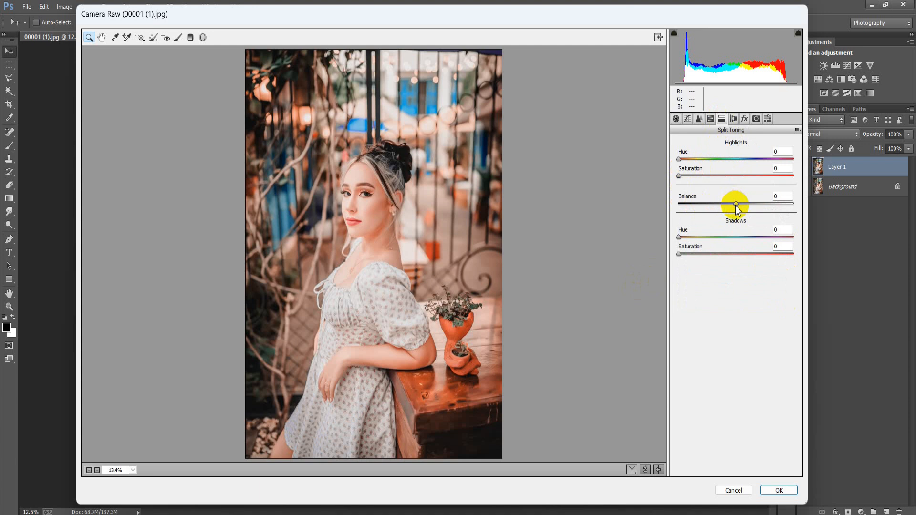
left_click_drag(736, 206, 772, 208)
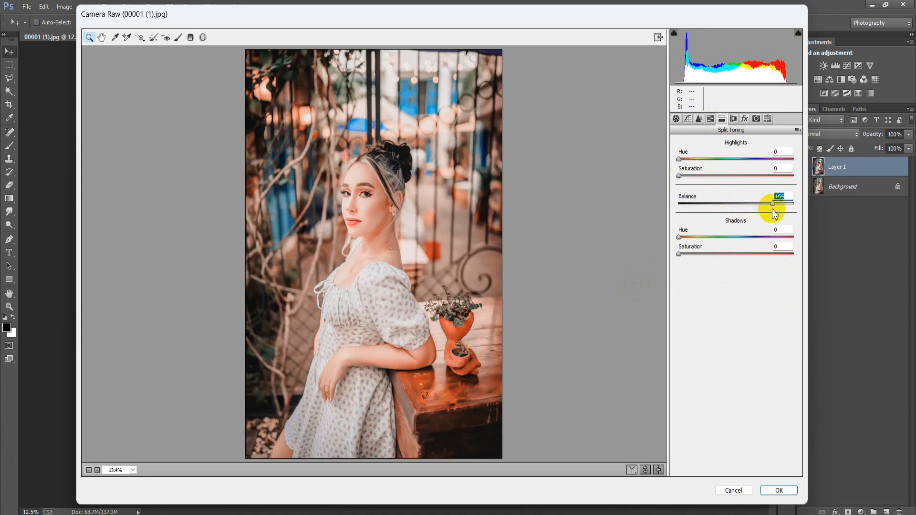
left_click_drag(678, 241, 697, 247)
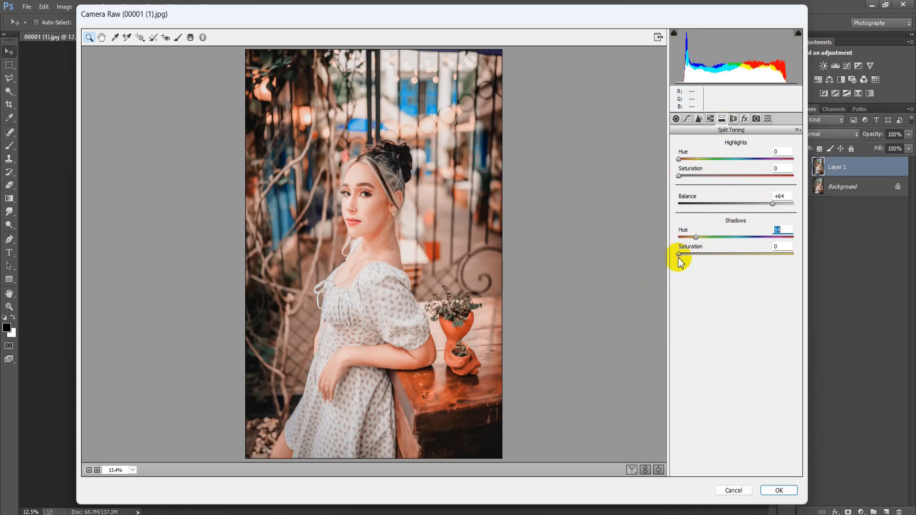
left_click_drag(679, 258, 706, 258)
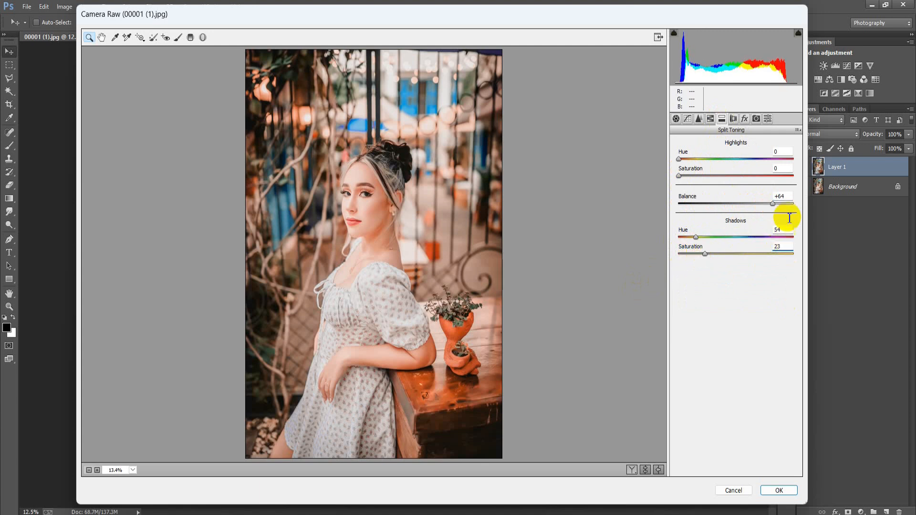
Step: In Effects, set the Post Crop Vignetting Amount to -12 and raise the Feather
left_click(745, 118)
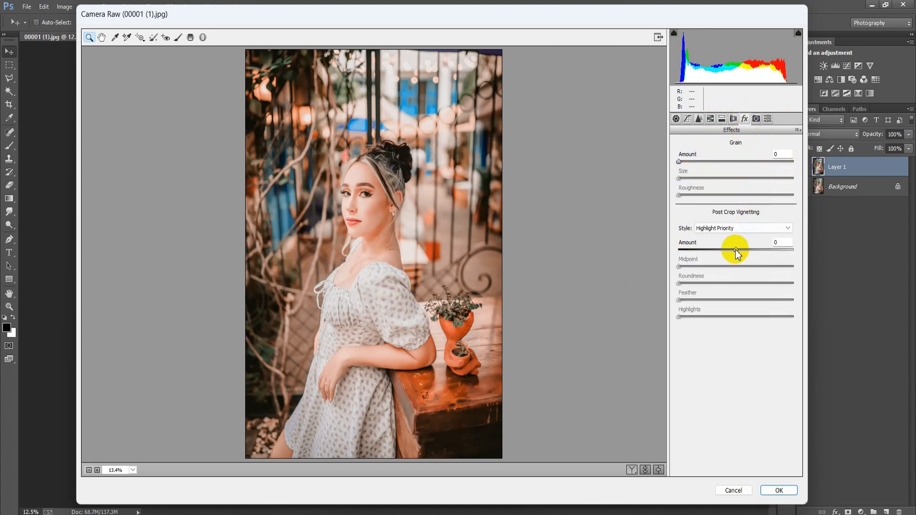
left_click_drag(735, 249, 731, 254)
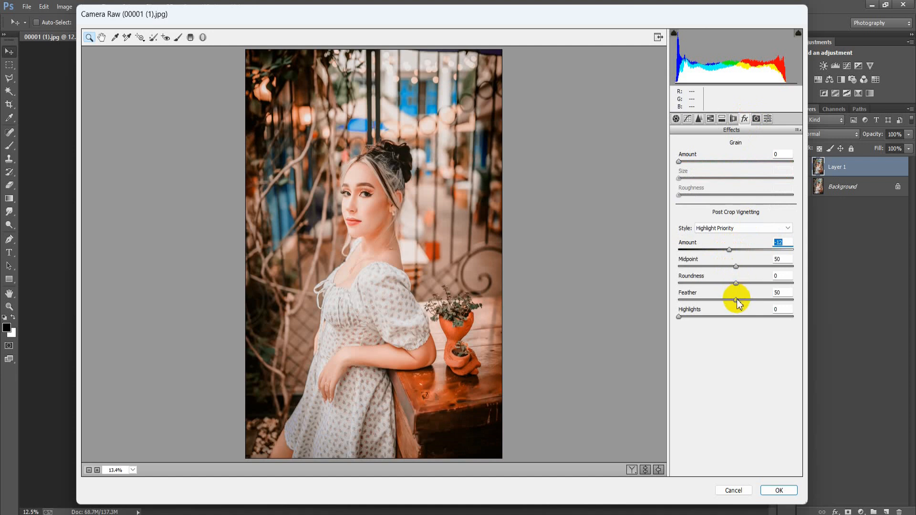
left_click_drag(737, 299, 748, 299)
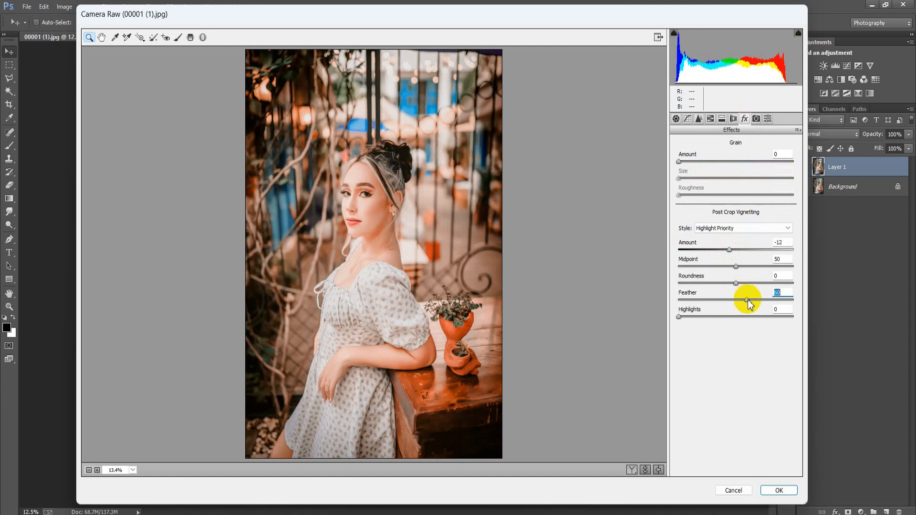
left_click(788, 293)
Step: Compare the before and after preview, then apply the Camera Raw filter
left_click(646, 469)
left_click(646, 469)
left_click(632, 470)
left_click(778, 491)
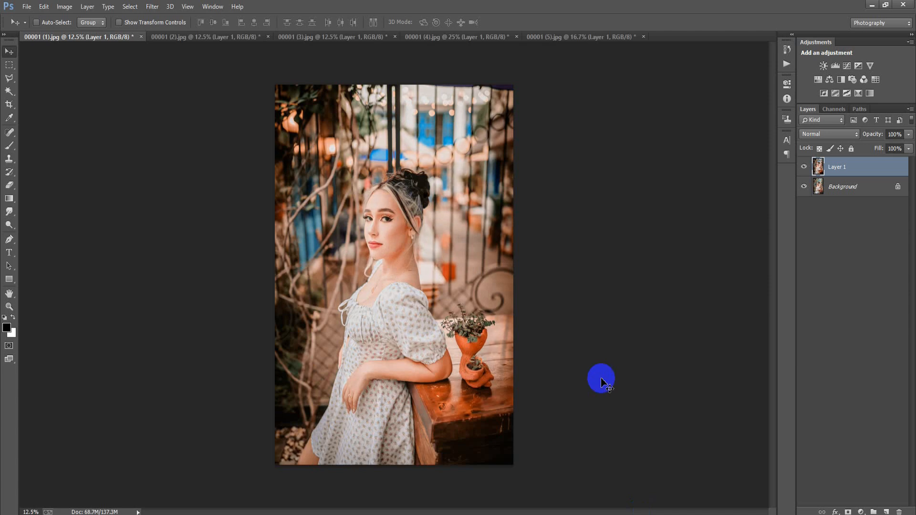
Step: Toggle the edited layer's visibility to compare the graded photo with the original
left_click(805, 167)
left_click(805, 167)
left_click(805, 168)
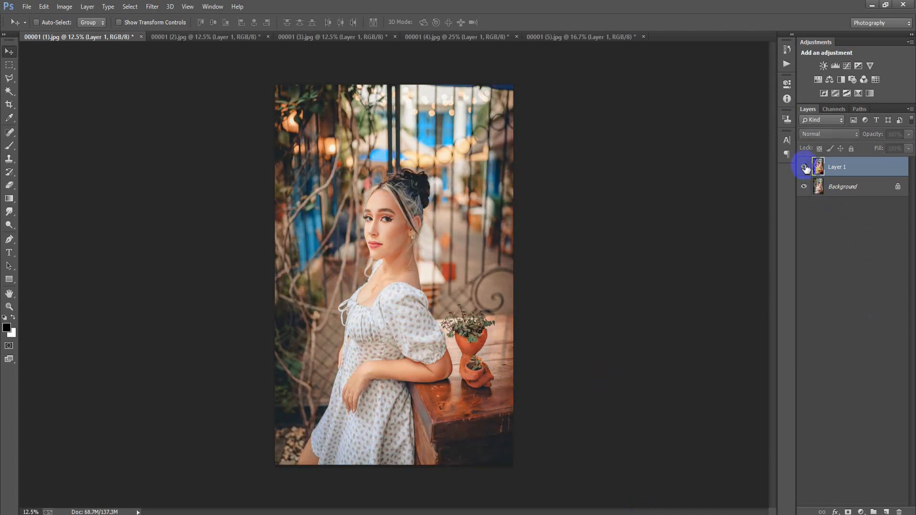
left_click(805, 168)
Step: Review the other open photos, toggling each edited layer on and off to compare with the originals
left_click(223, 38)
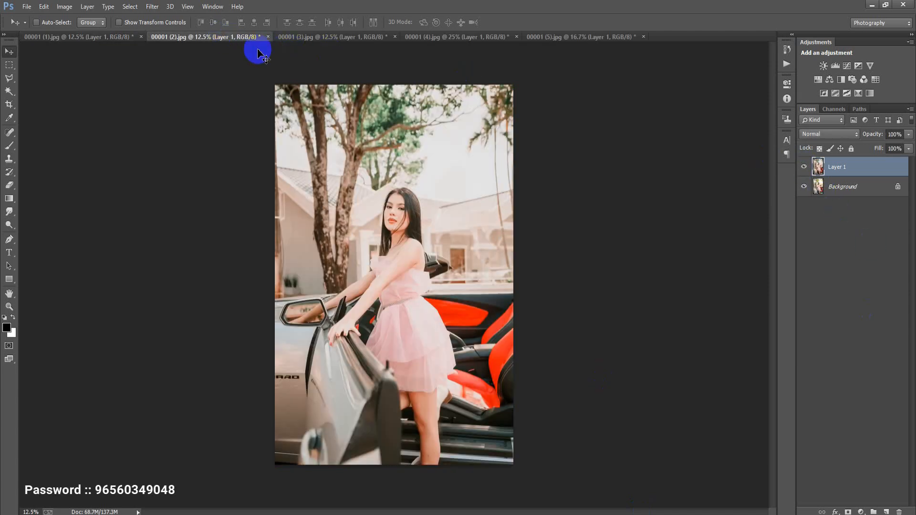
left_click(804, 168)
left_click(804, 167)
left_click(804, 167)
left_click(804, 168)
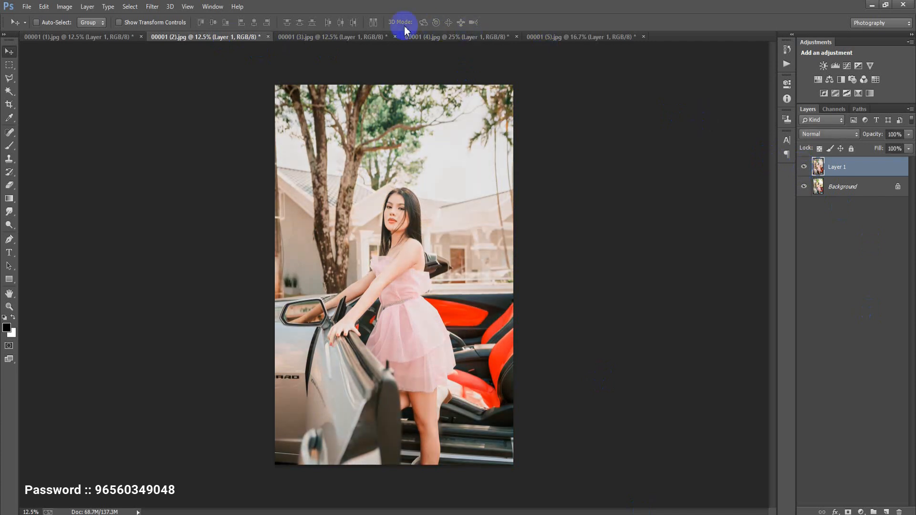
left_click(355, 36)
left_click(804, 167)
left_click(804, 167)
left_click(437, 38)
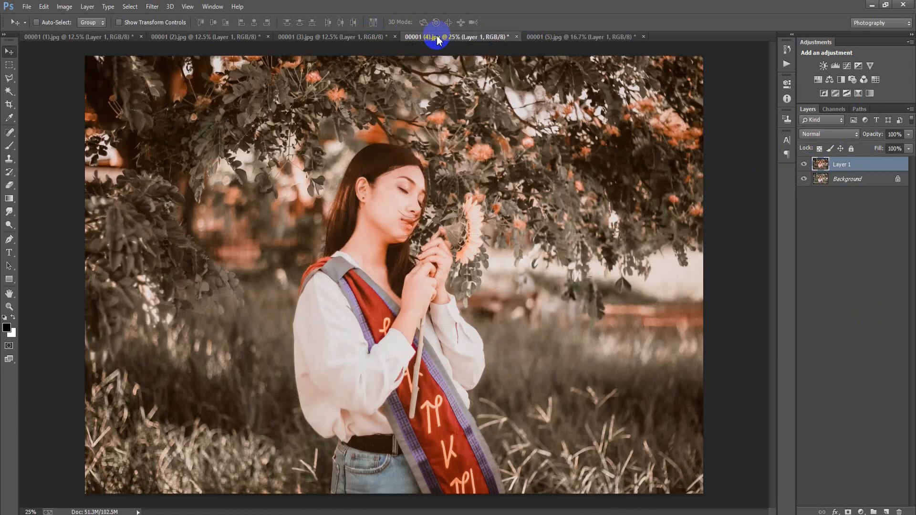
left_click(804, 165)
left_click(804, 165)
left_click(804, 165)
left_click(804, 164)
left_click(558, 37)
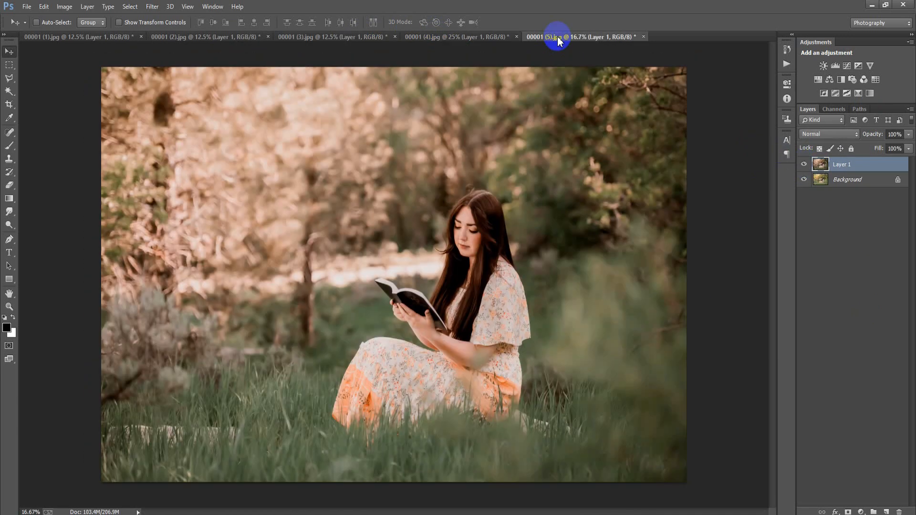
left_click(804, 164)
left_click(804, 164)
left_click(804, 164)
left_click(804, 164)
left_click(61, 38)
left_click(804, 166)
left_click(805, 166)
left_click(804, 166)
left_click(804, 166)
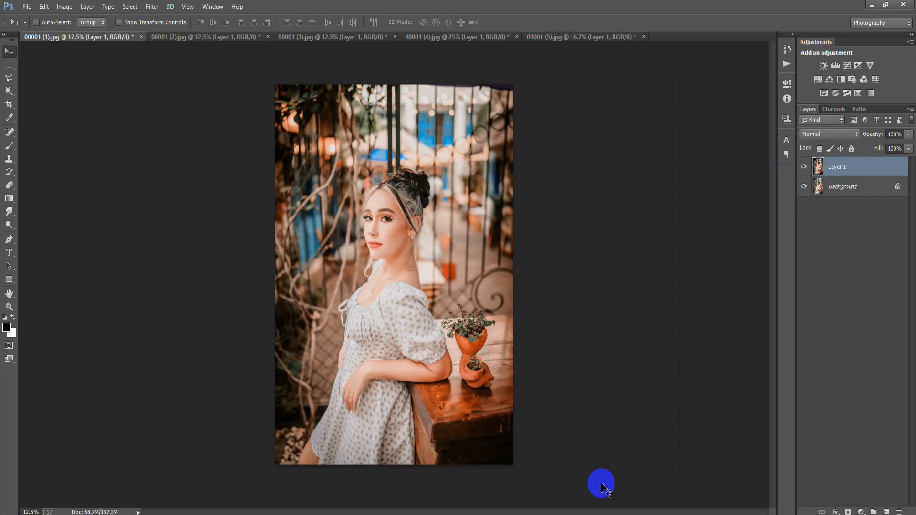